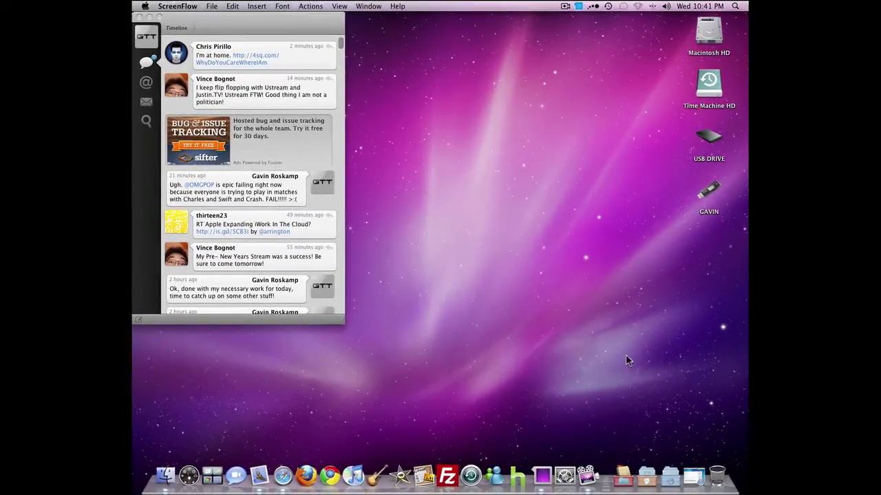
Bring up the SecondBar & BetterTouchTool blog in Safari and start downloading the current BetterTouchTool version from its Downloads page
{"action": "left_click", "coordinate": [696, 478]}
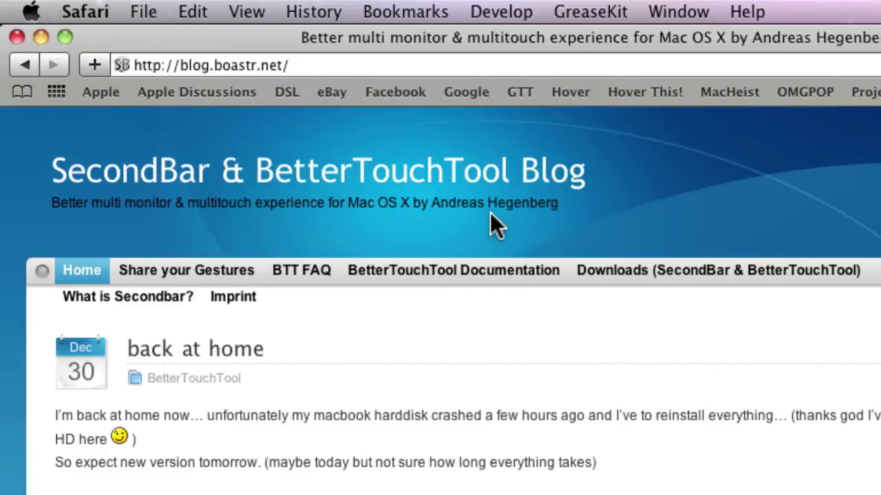
{"action": "left_click", "coordinate": [640, 288]}
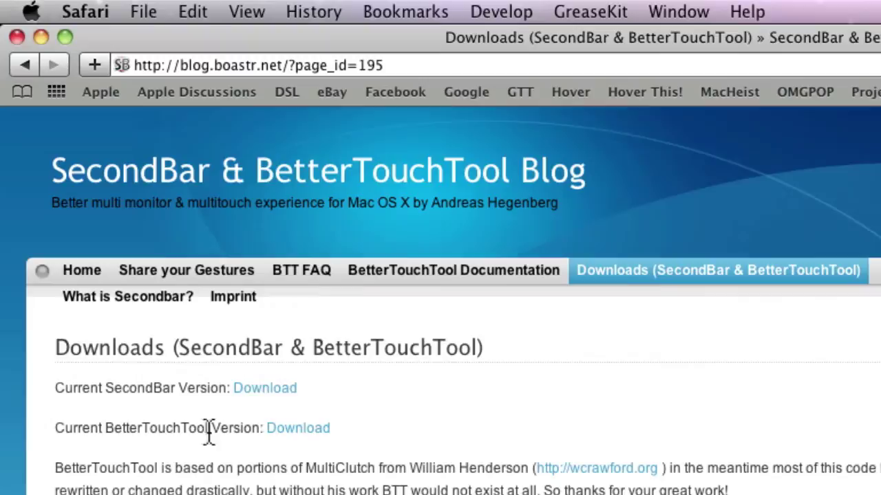
{"action": "left_click", "coordinate": [294, 430]}
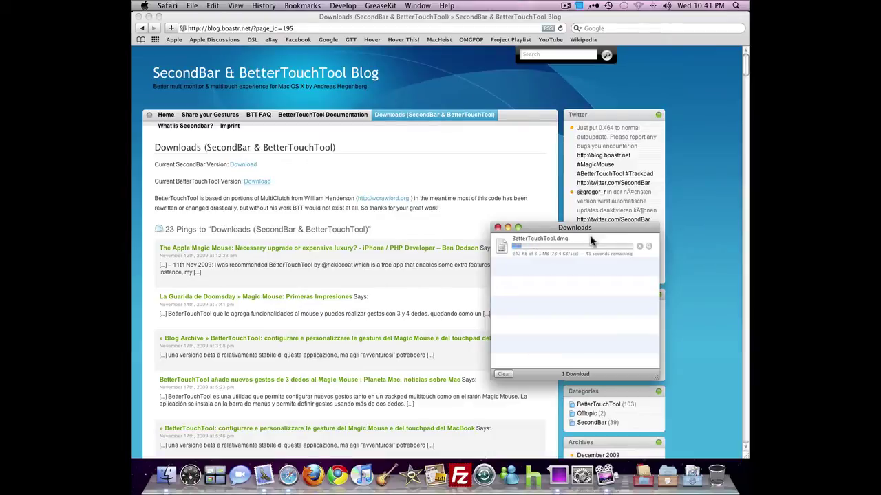
Cancel the BetterTouchTool.dmg download, clear it from the download list, and close the Safari windows
{"action": "left_click", "coordinate": [639, 246]}
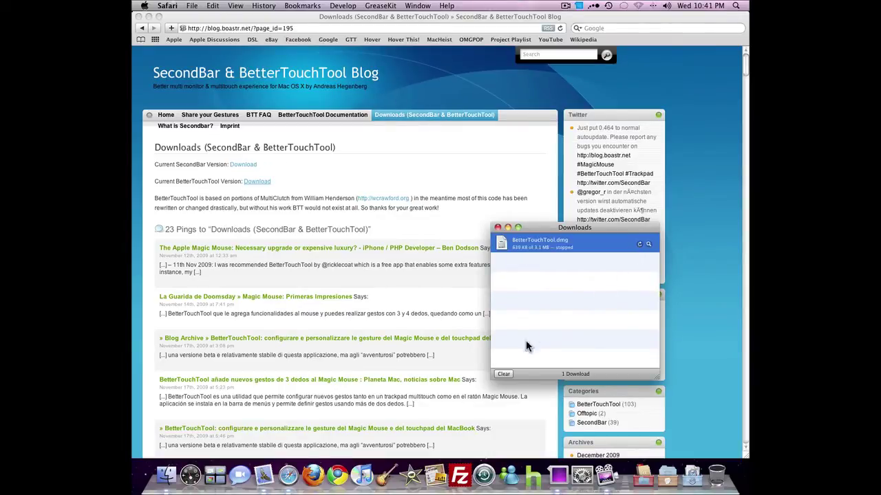
{"action": "left_click", "coordinate": [502, 373]}
{"action": "left_click", "coordinate": [497, 227]}
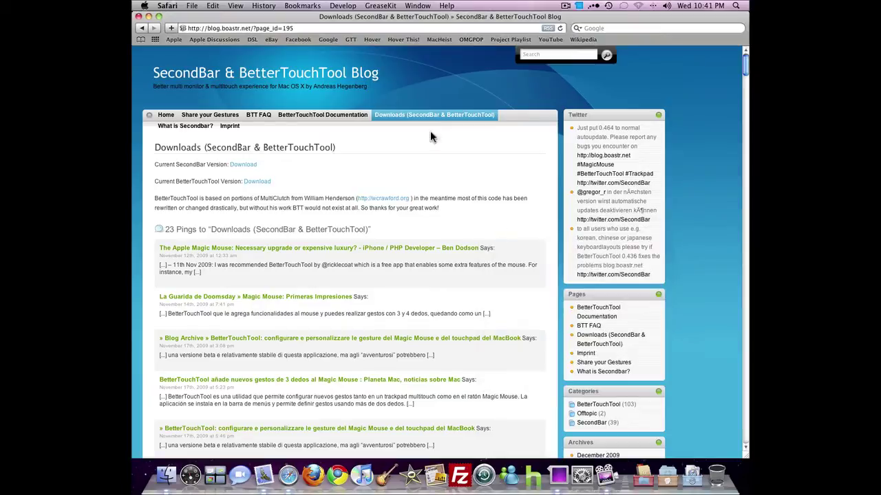
{"action": "left_click", "coordinate": [138, 16]}
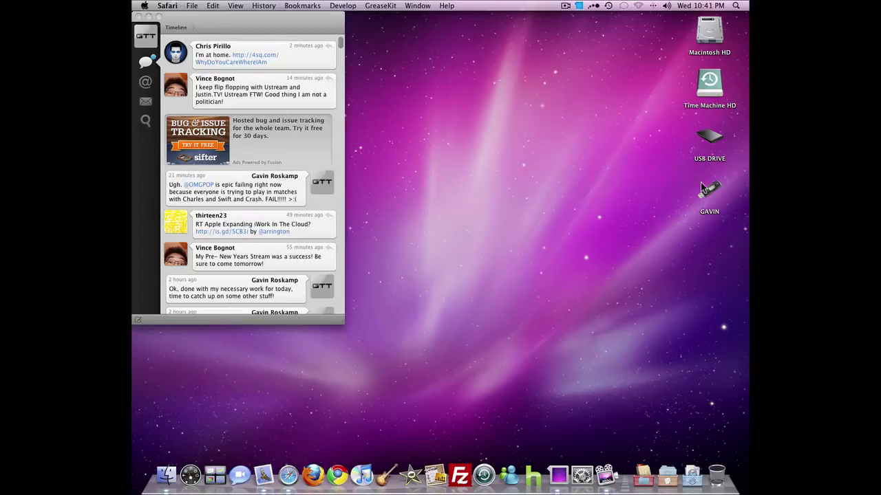
Open the BetterTouchTool preferences from System Preferences and show its general settings
{"action": "left_click", "coordinate": [591, 483]}
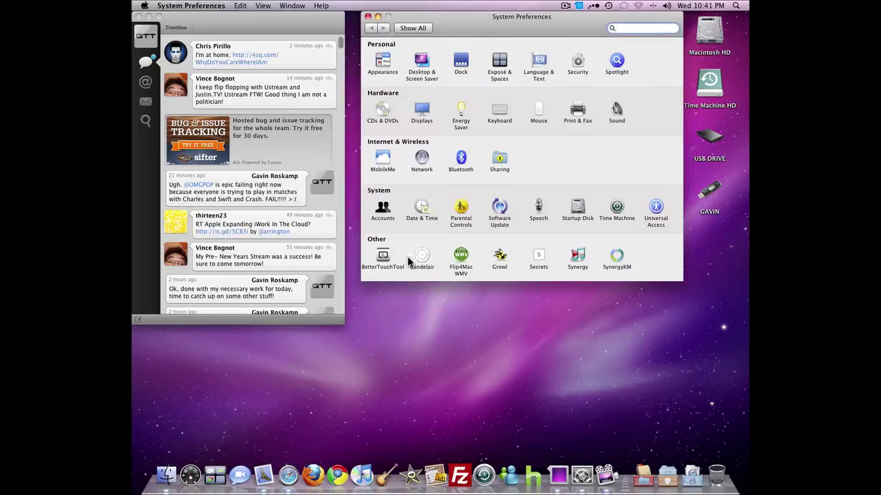
{"action": "left_click", "coordinate": [382, 257]}
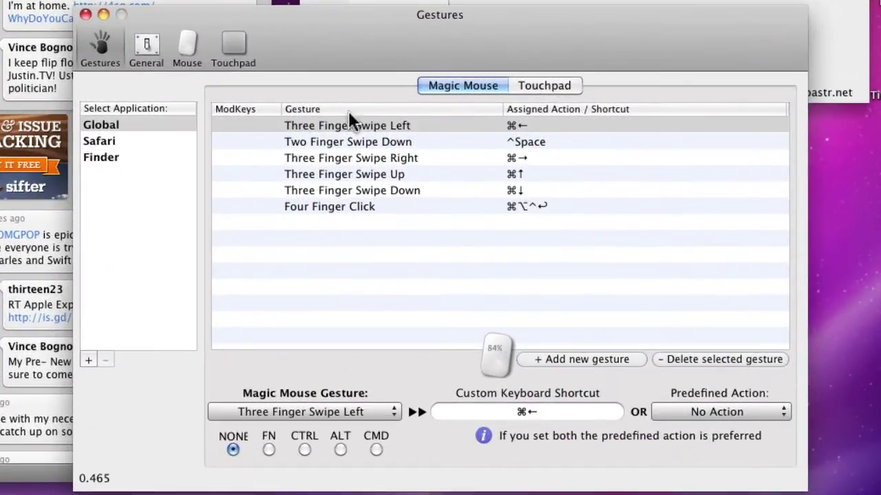
{"action": "left_click", "coordinate": [152, 57]}
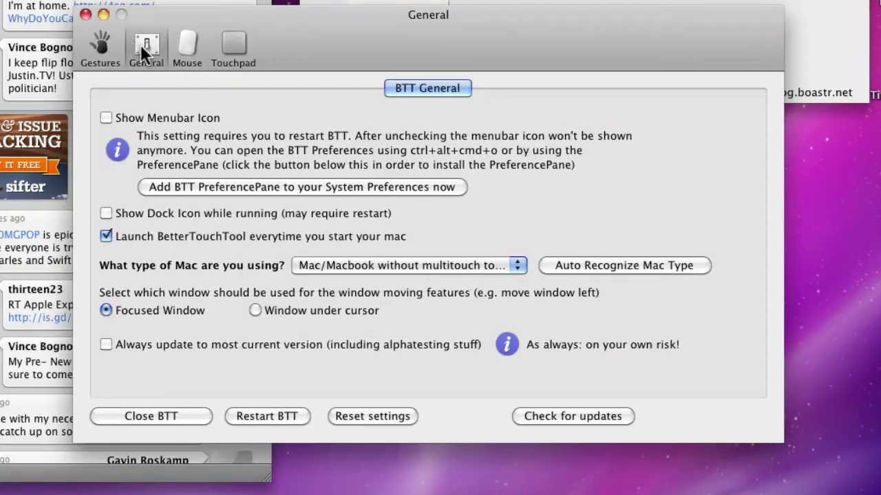
Review BetterTouchTool's touchpad settings for scroll, zoom and rotate, and for taps
{"action": "left_click", "coordinate": [223, 50]}
{"action": "left_click", "coordinate": [445, 89]}
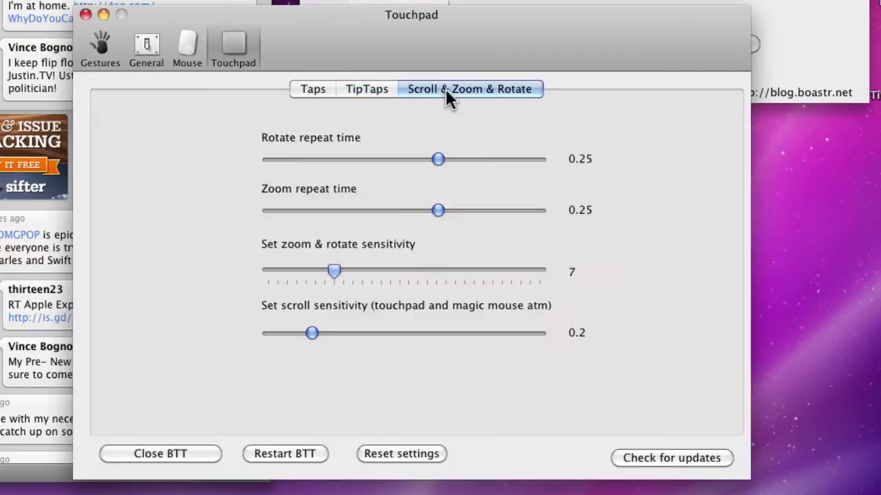
{"action": "left_click", "coordinate": [310, 88]}
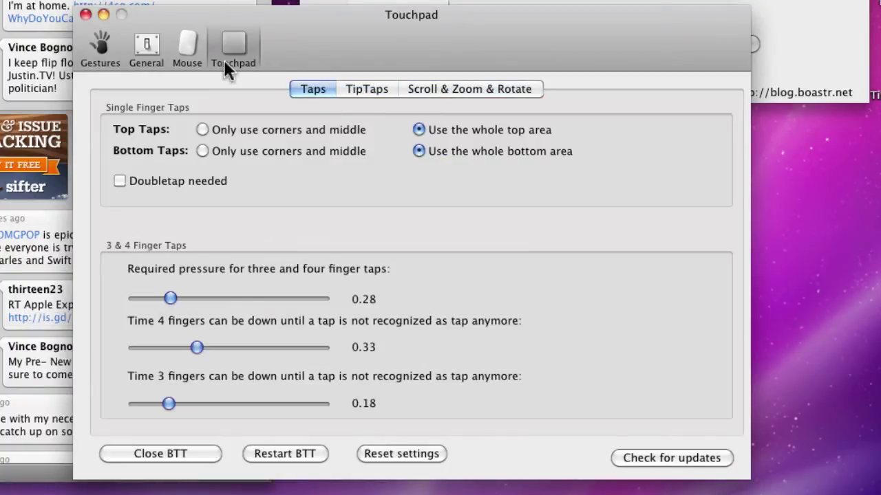
Examine all categories of BetterTouchTool's mouse settings, from general and clicks through swipes, ignored areas, finger taps and other gestures
{"action": "left_click", "coordinate": [187, 48]}
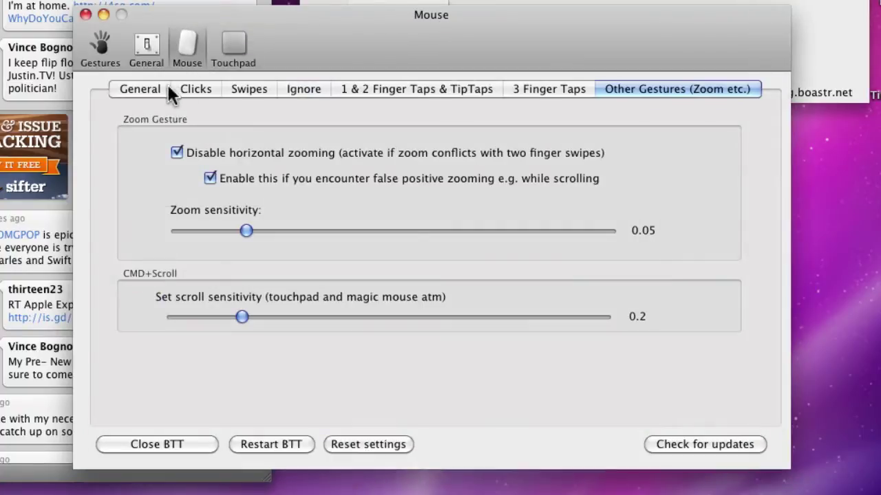
{"action": "left_click", "coordinate": [156, 91]}
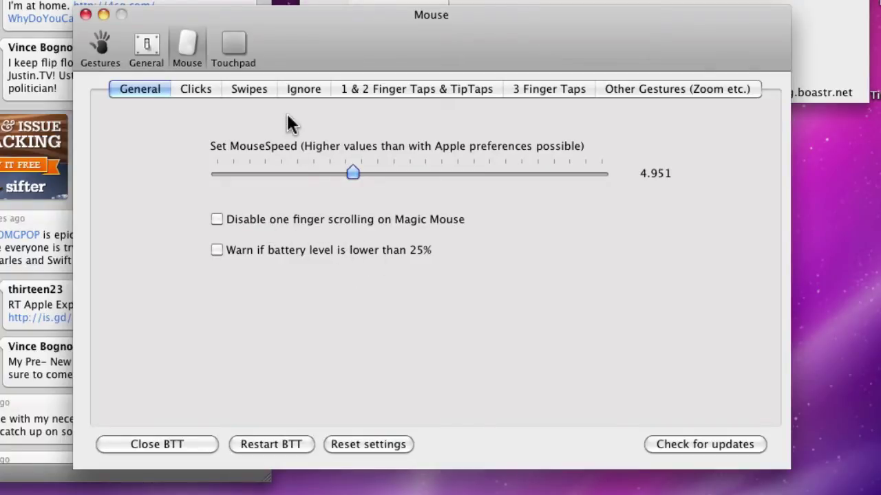
{"action": "left_click", "coordinate": [198, 90]}
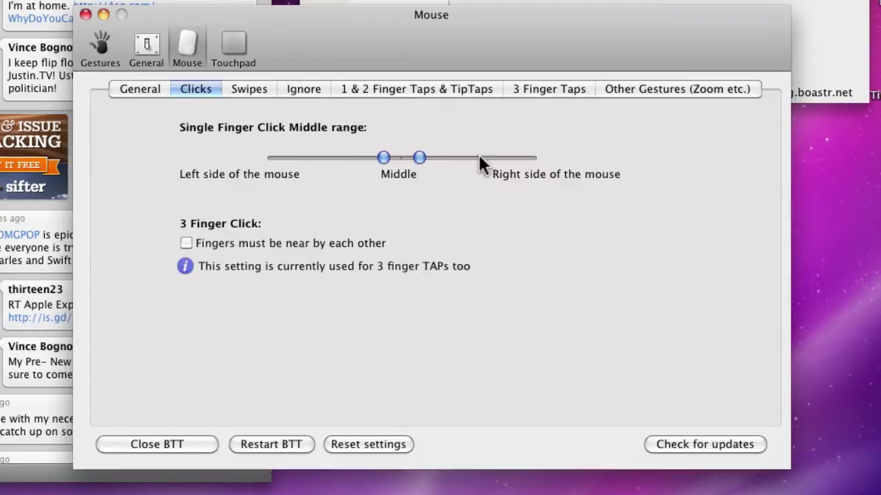
{"action": "left_click", "coordinate": [260, 91]}
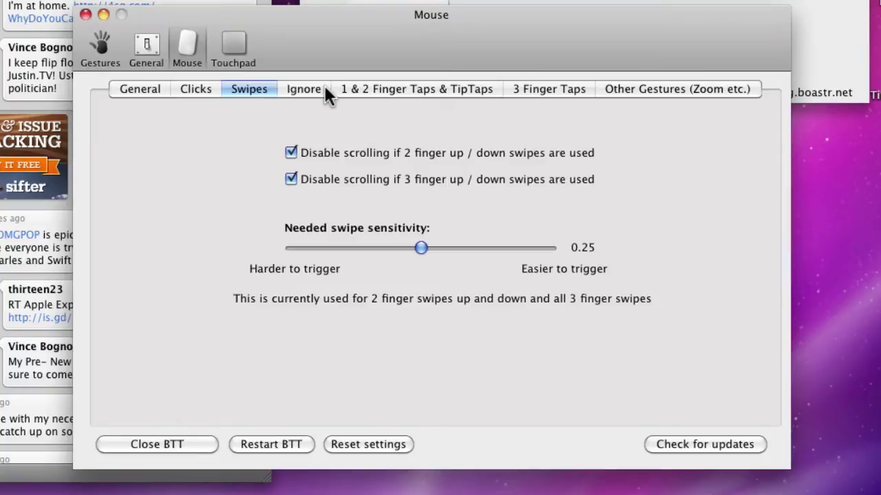
{"action": "left_click", "coordinate": [291, 93]}
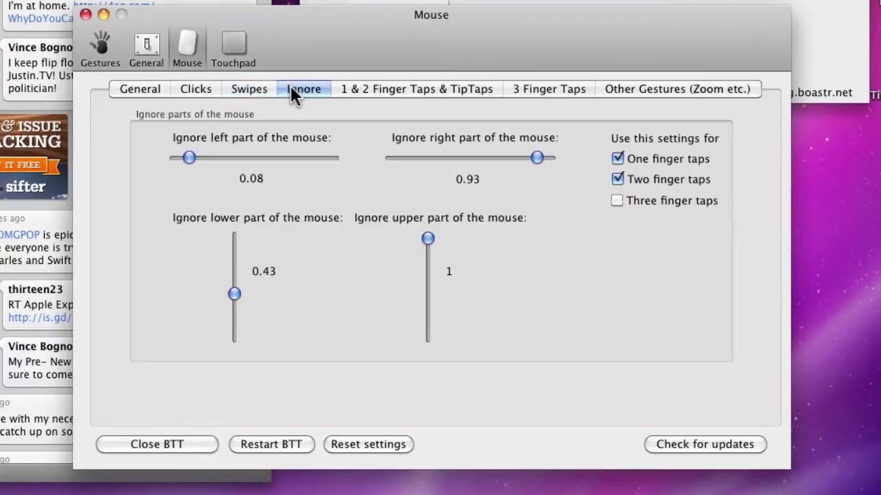
{"action": "left_click", "coordinate": [359, 88]}
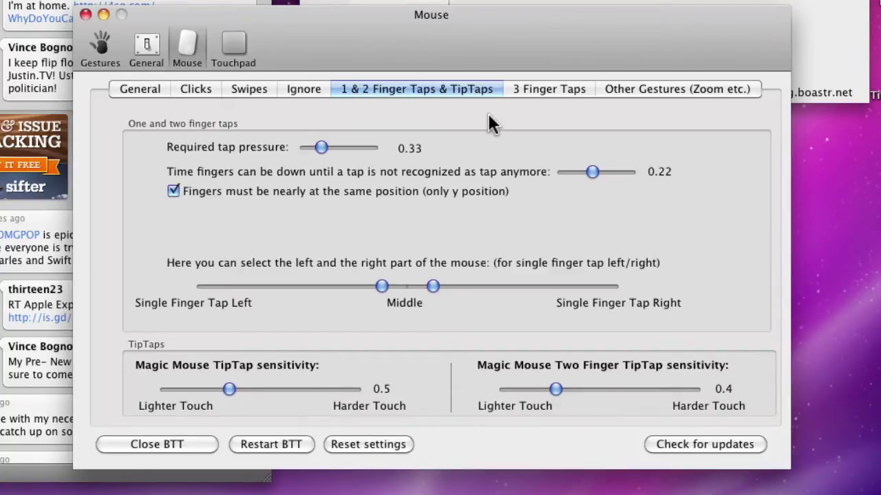
{"action": "left_click", "coordinate": [570, 95]}
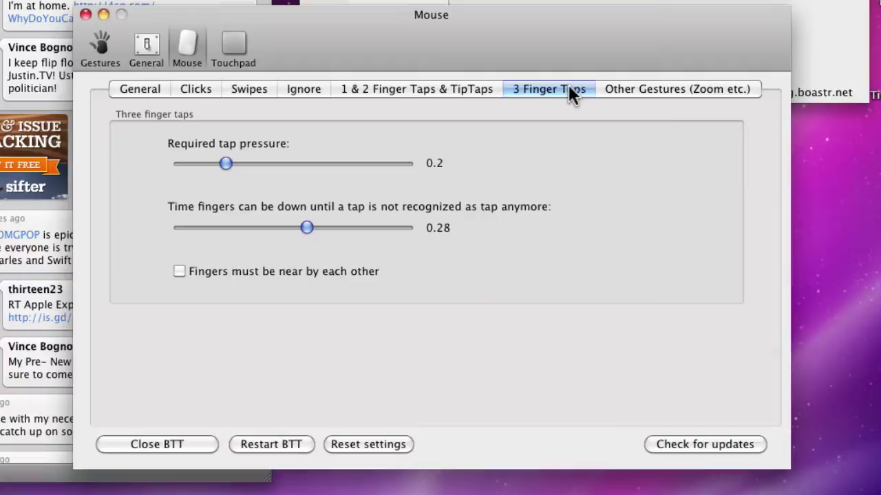
{"action": "left_click", "coordinate": [649, 89]}
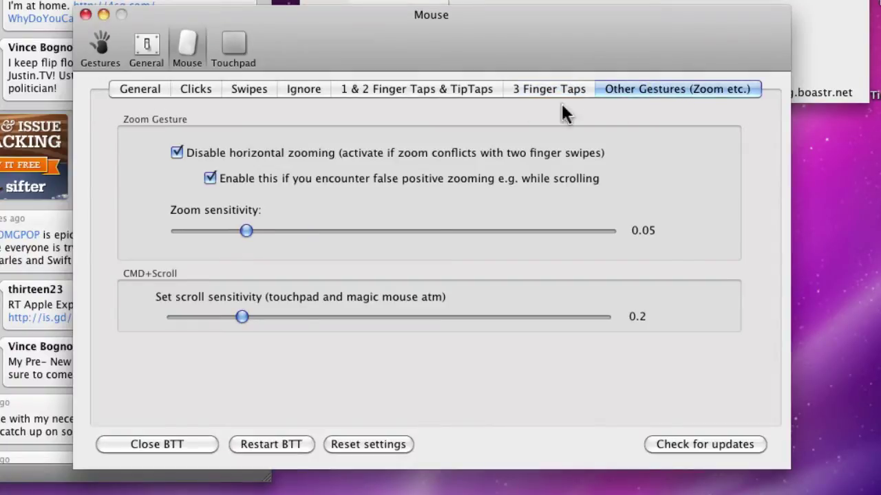
Add a global Magic Mouse gesture for Three Finger Tap with the predefined action Expose
{"action": "left_click", "coordinate": [99, 46]}
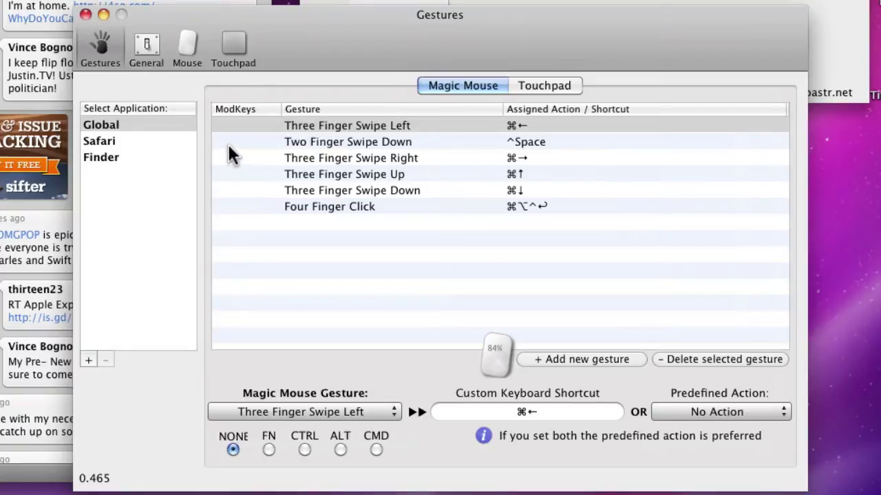
{"action": "left_click", "coordinate": [133, 127]}
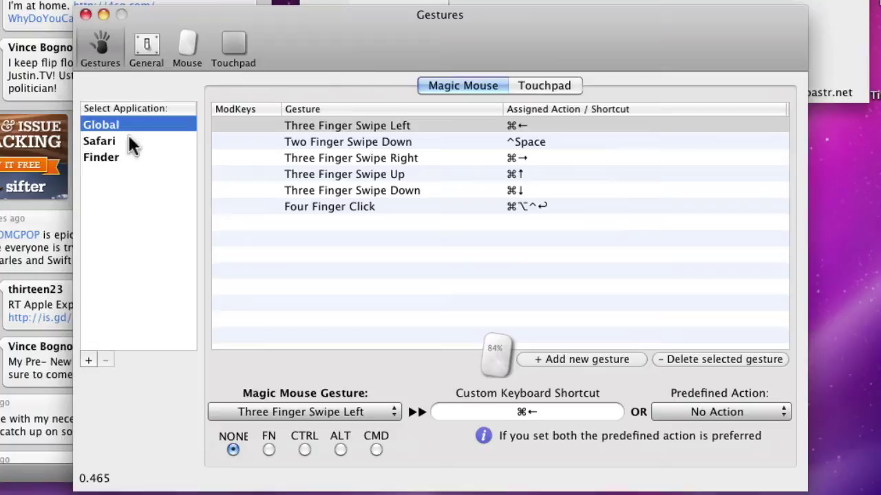
{"action": "left_click", "coordinate": [546, 359]}
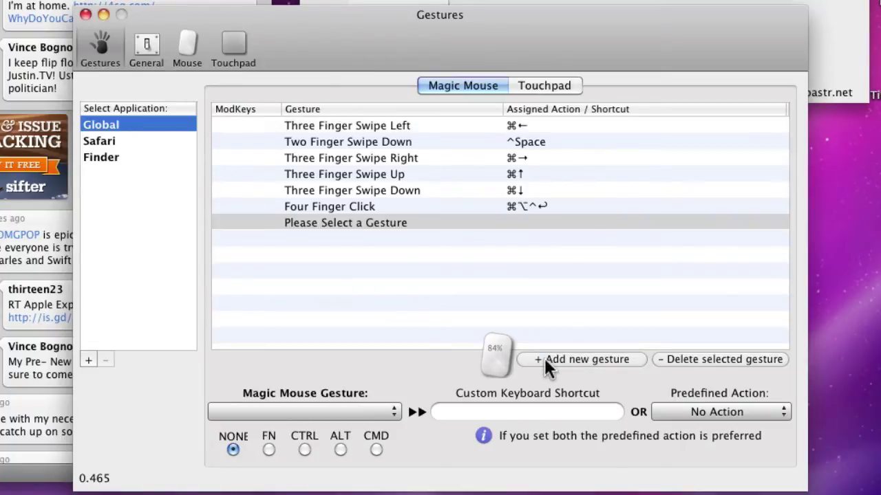
{"action": "left_click", "coordinate": [354, 406]}
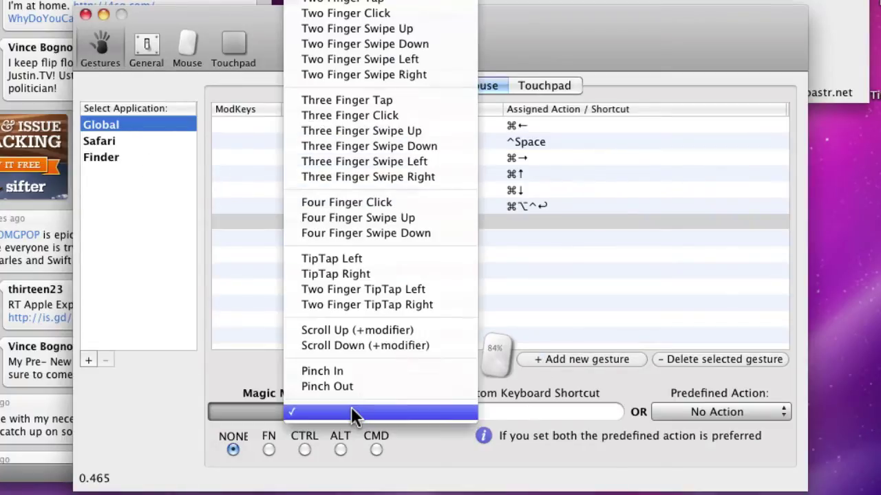
{"action": "left_click", "coordinate": [383, 103]}
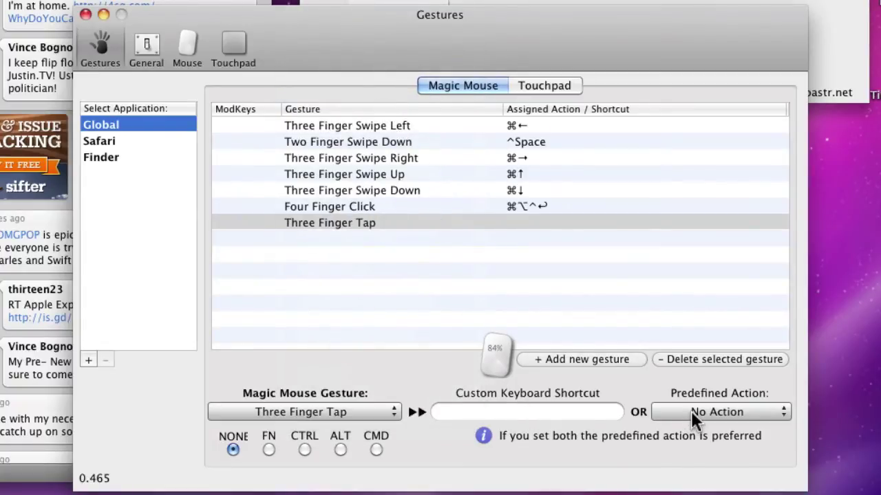
{"action": "left_click", "coordinate": [691, 411]}
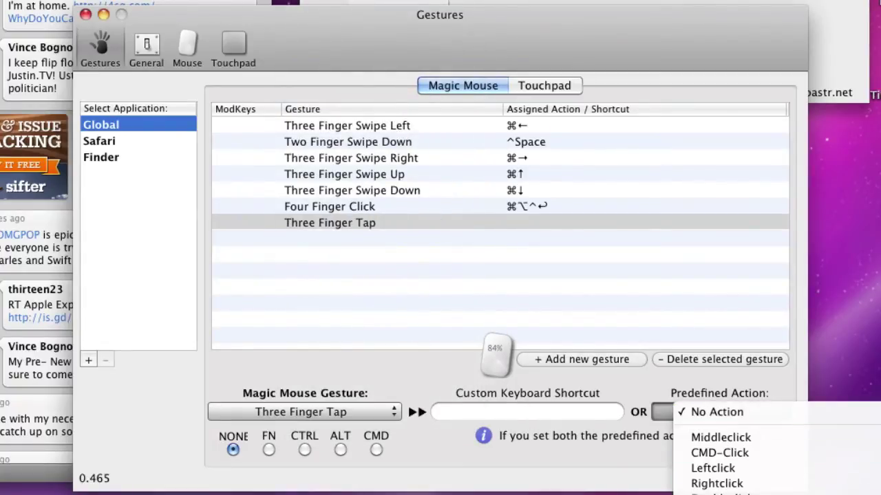
{"action": "left_click", "coordinate": [716, 486]}
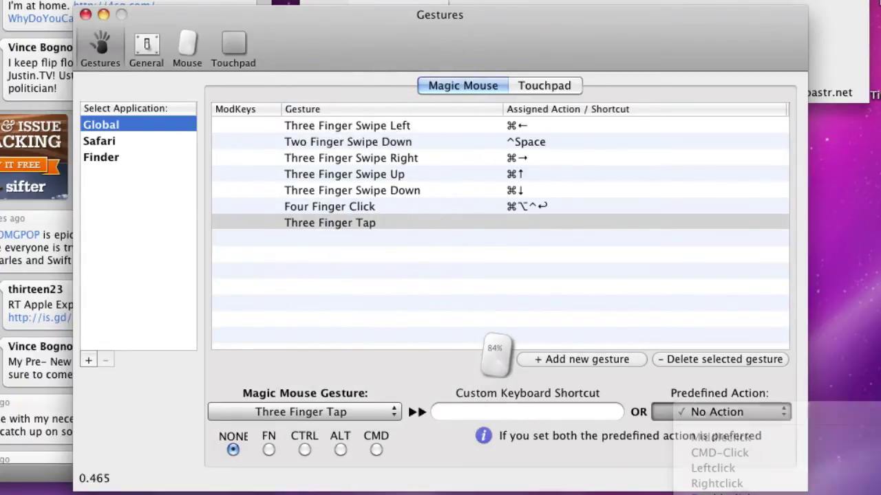
{"action": "left_click", "coordinate": [454, 316]}
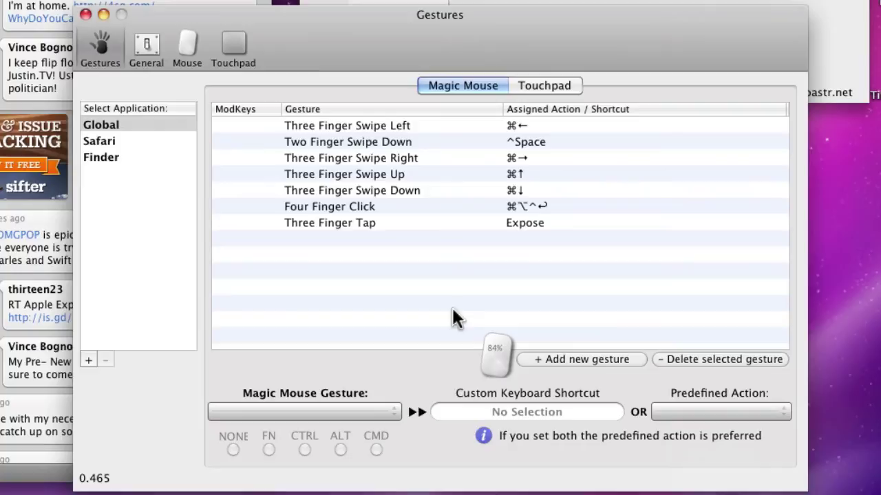
Test the Three Finger Tap gesture by showing all windows in Exposé, and return to the Gestures window
{"action": "key", "text": "F9"}
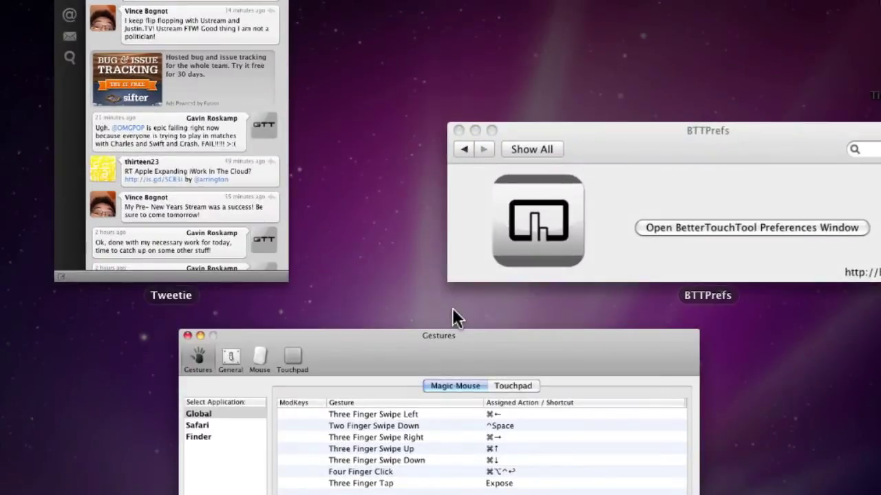
{"action": "left_click", "coordinate": [430, 353]}
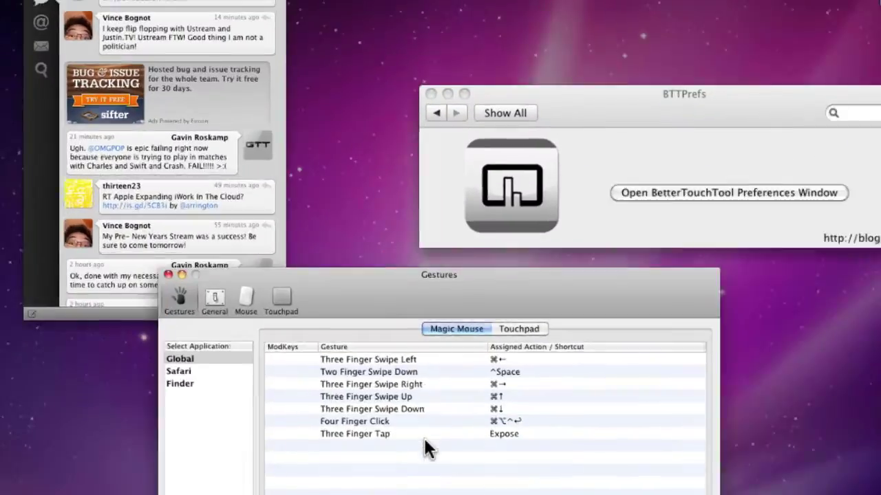
Delete the Three Finger Tap gesture from the global Magic Mouse gestures
{"action": "left_click", "coordinate": [348, 223]}
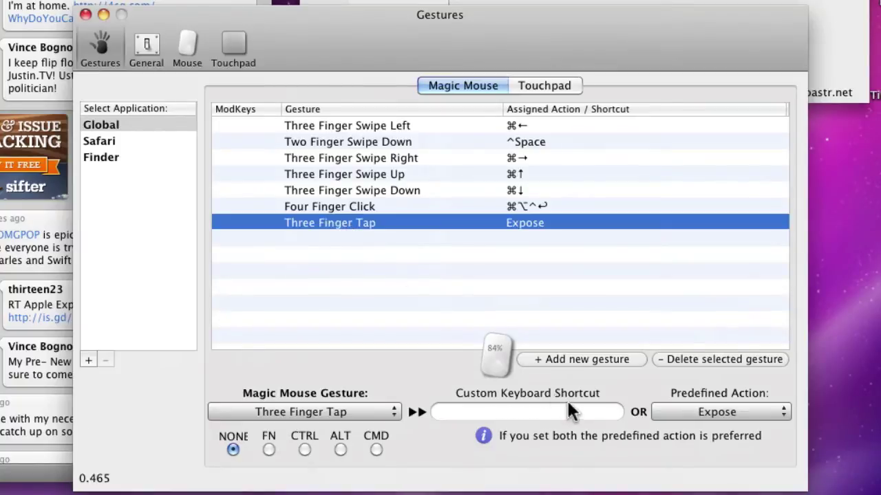
{"action": "left_click", "coordinate": [697, 360]}
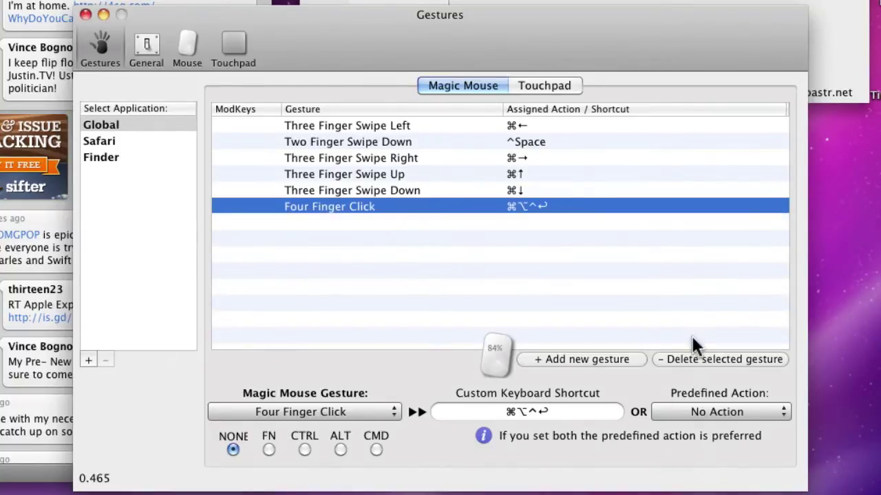
{"action": "left_click", "coordinate": [450, 254]}
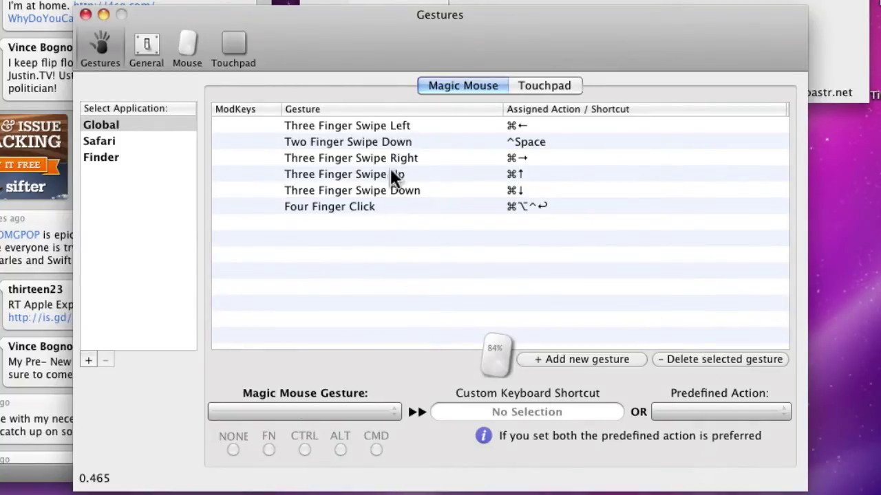
Inspect the Three Finger Swipe Left and Right gestures and test the right swipe by switching to the adjacent space
{"action": "left_click", "coordinate": [383, 125]}
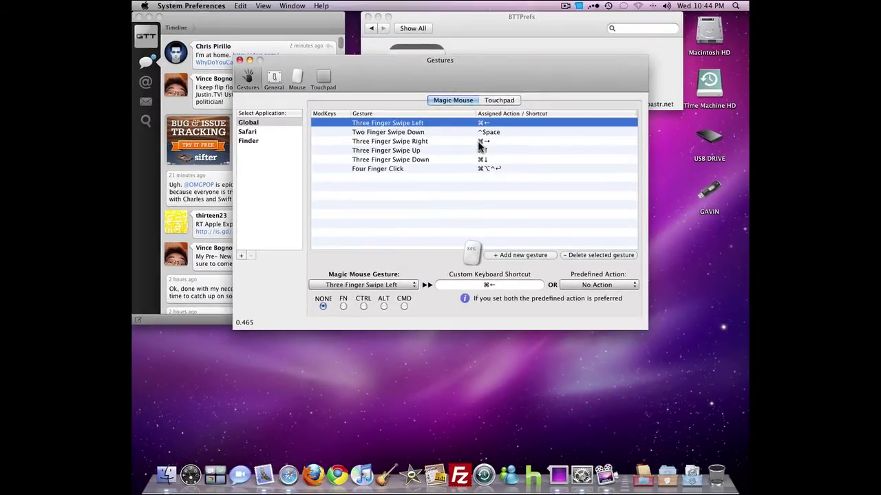
{"action": "left_click", "coordinate": [521, 159]}
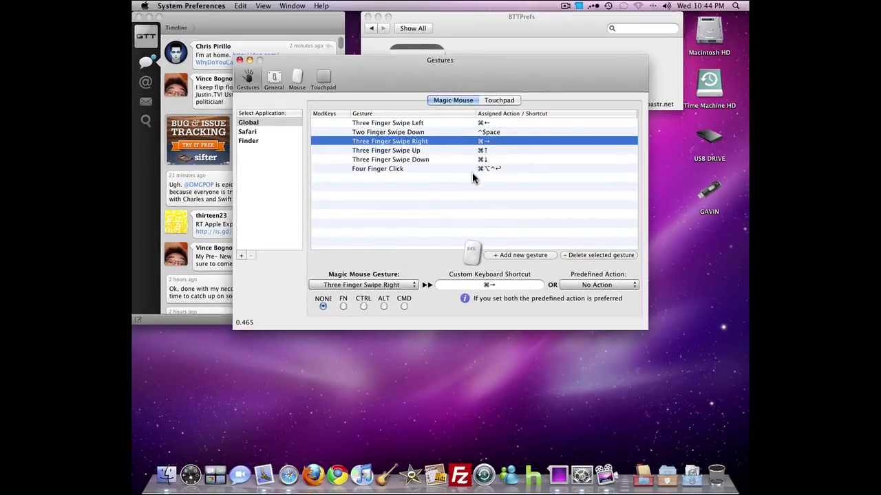
{"action": "key", "text": "super+Right"}
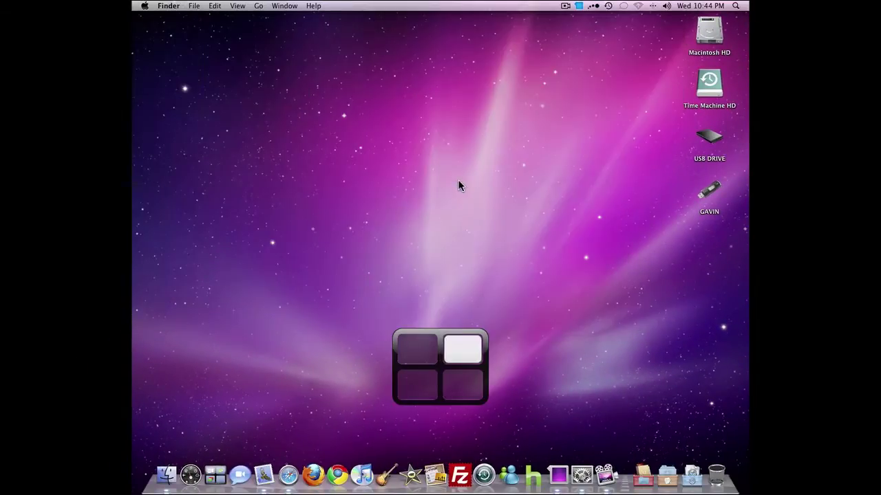
Test the Three Finger Swipe Down, Left and Up gestures by switching between the four spaces
{"action": "key", "text": "super+Down"}
{"action": "key", "text": "super+Left"}
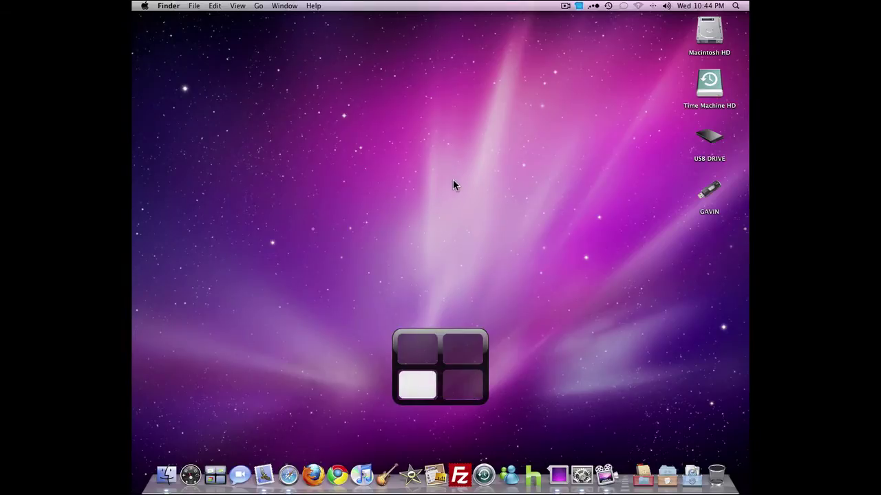
{"action": "key", "text": "super+Up"}
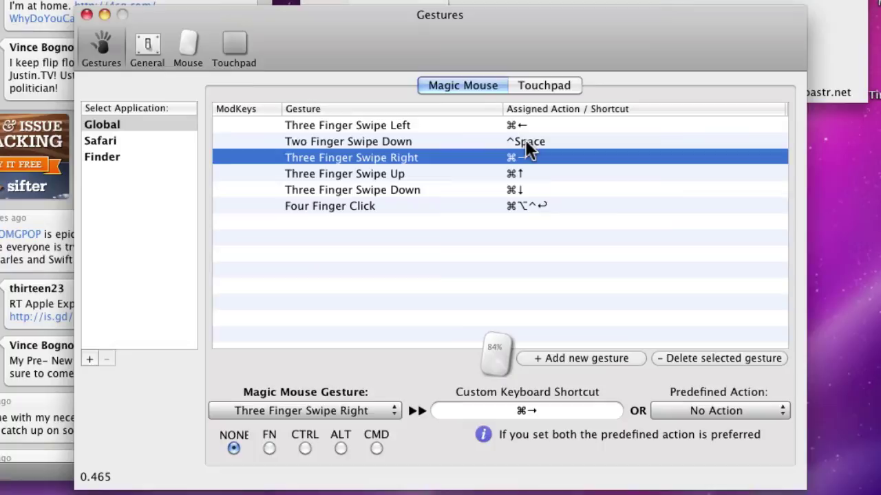
Test the Two Finger Swipe Down gesture by repeatedly showing and dismissing the application launcher overlay
{"action": "key", "text": "ctrl+space"}
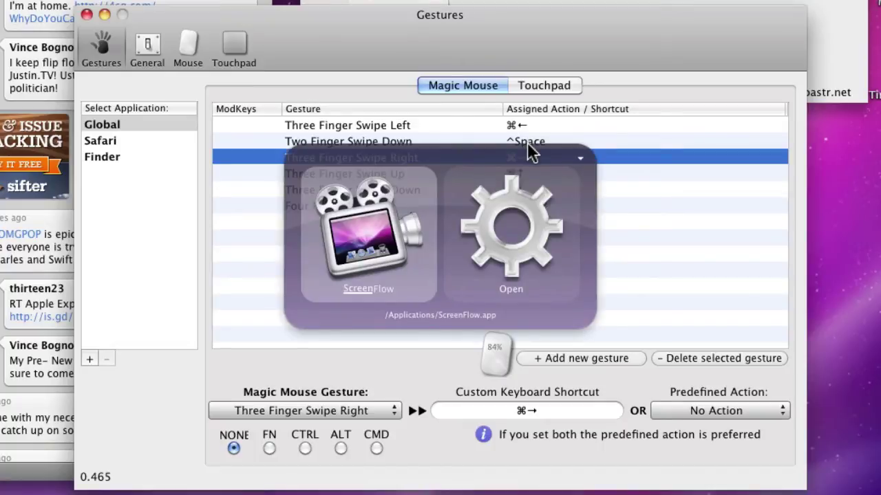
{"action": "key", "text": "ctrl+space"}
{"action": "key", "text": "ctrl+space"}
{"action": "key", "text": "ctrl+space"}
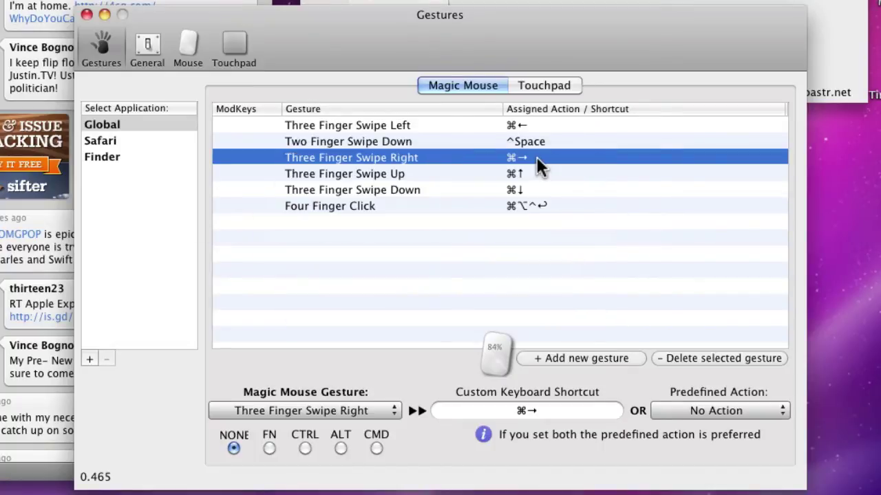
{"action": "key", "text": "ctrl+space"}
{"action": "left_click", "coordinate": [638, 229]}
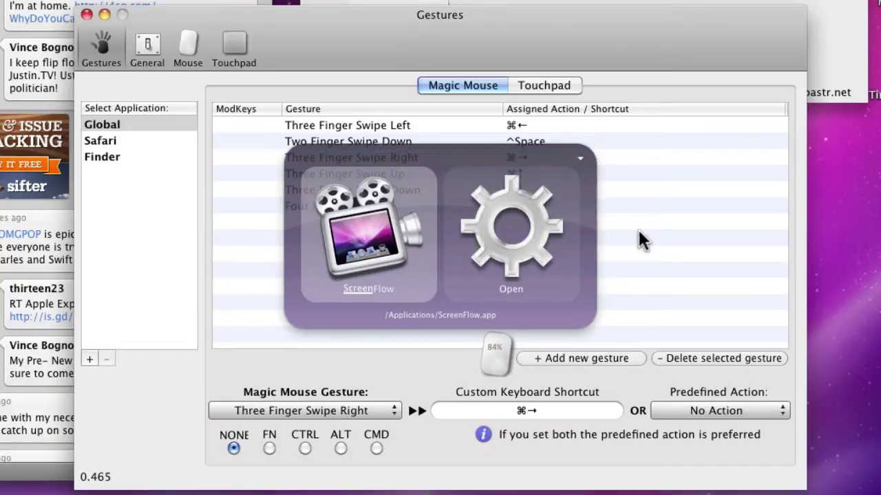
Inspect the Four Finger Click gesture and test it by opening a new post window, moving it aside and closing it
{"action": "left_click", "coordinate": [521, 206]}
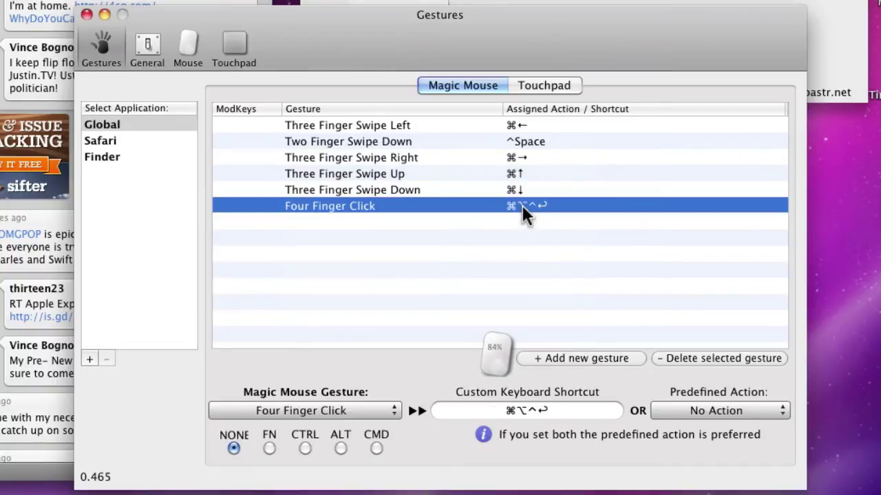
{"action": "left_click", "coordinate": [509, 256]}
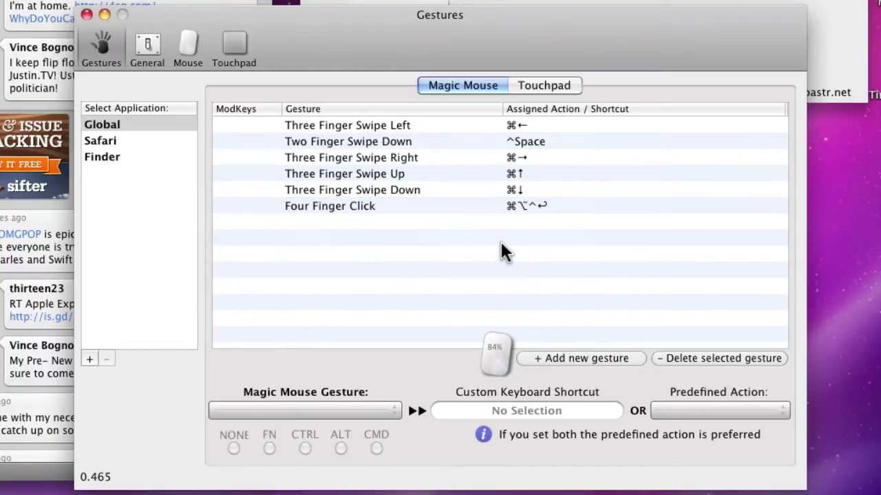
{"action": "key", "text": "ctrl+alt+super+Return"}
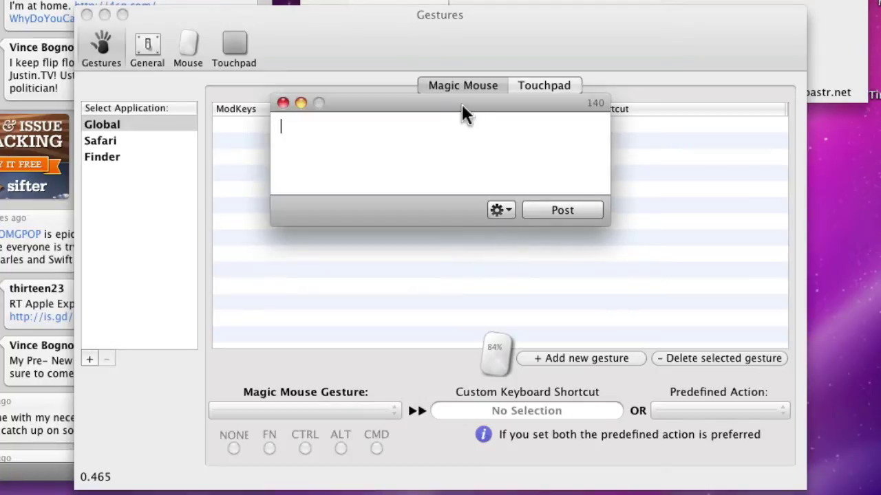
{"action": "left_click_drag", "start_coordinate": [463, 112], "coordinate": [401, 246]}
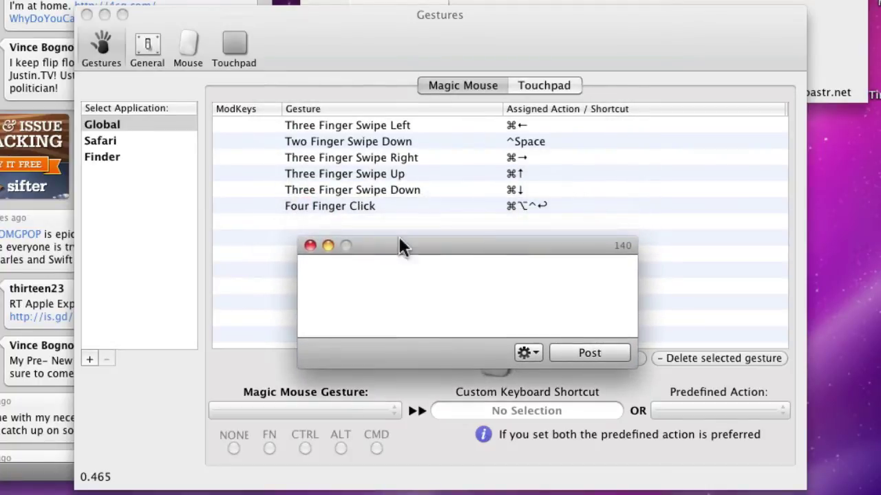
{"action": "left_click", "coordinate": [310, 245]}
{"action": "left_click", "coordinate": [423, 29]}
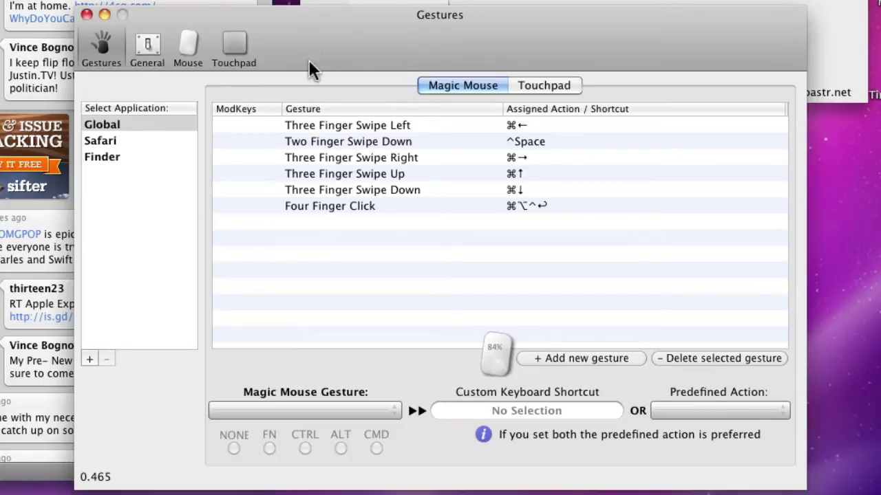
Show the Safari gestures and test Three Finger Click by opening YouTube's Police Bust Fail video in a new tab, viewing it and closing the tab
{"action": "left_click", "coordinate": [130, 141]}
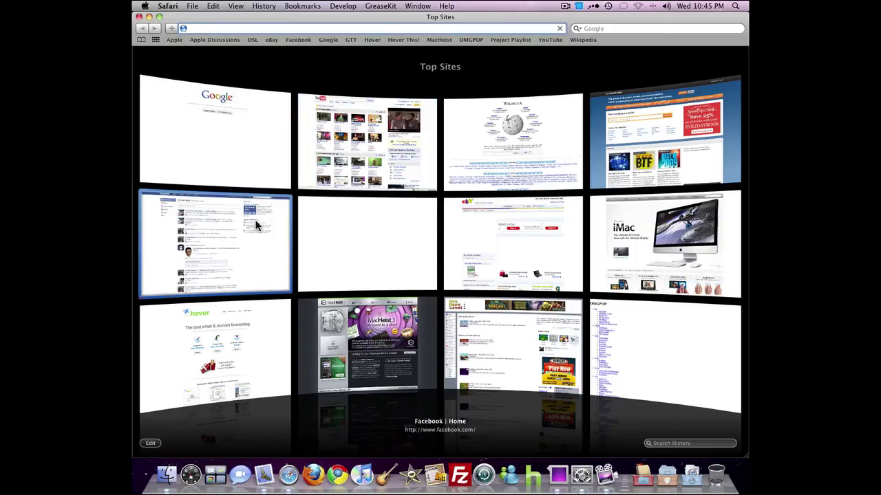
{"action": "left_click", "coordinate": [382, 148]}
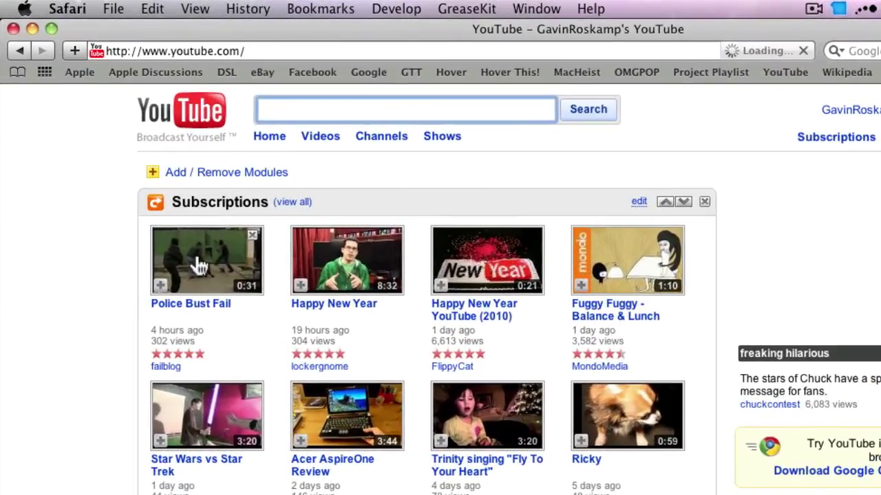
{"action": "left_click", "coordinate": [198, 265], "text": "super"}
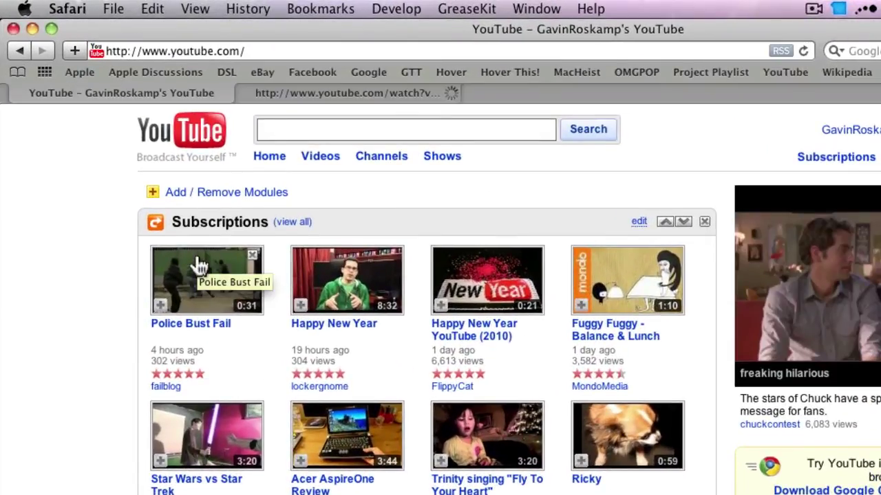
{"action": "left_click", "coordinate": [327, 96]}
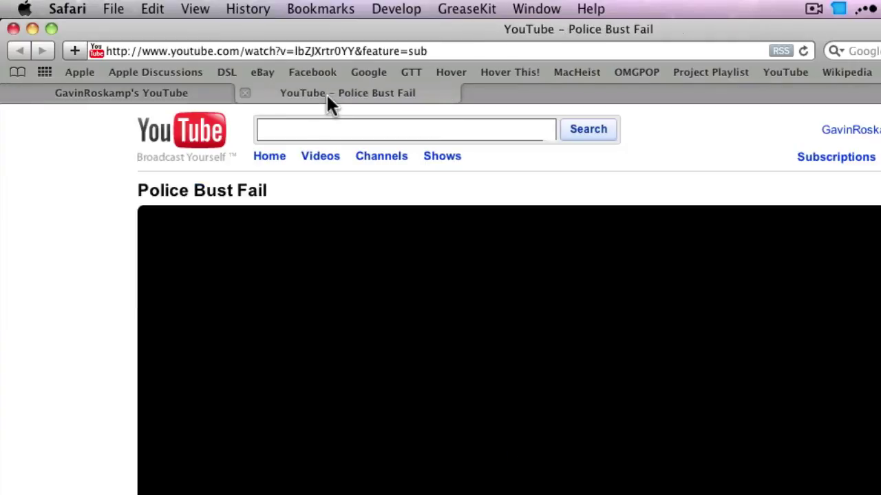
{"action": "left_click", "coordinate": [245, 93]}
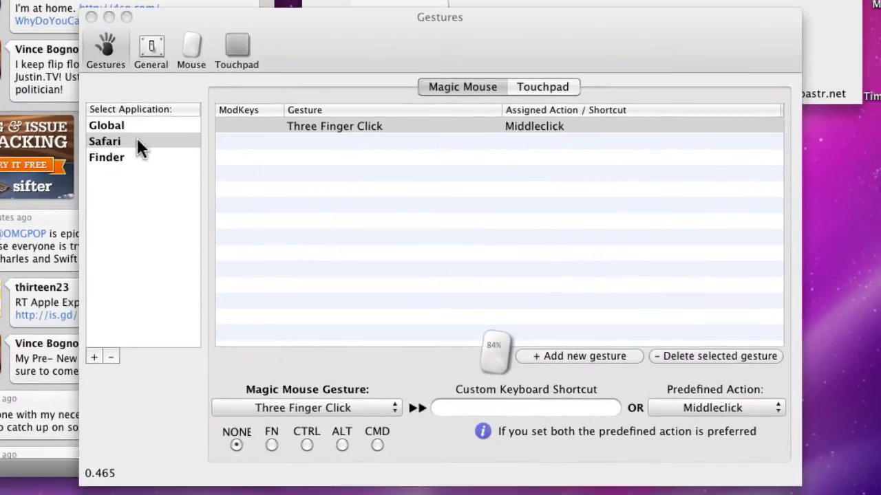
Show the Finder gestures and move BetterTouchTool.dmg.download from the Dock's downloads stack onto the desktop
{"action": "left_click", "coordinate": [134, 156]}
{"action": "left_click", "coordinate": [103, 157]}
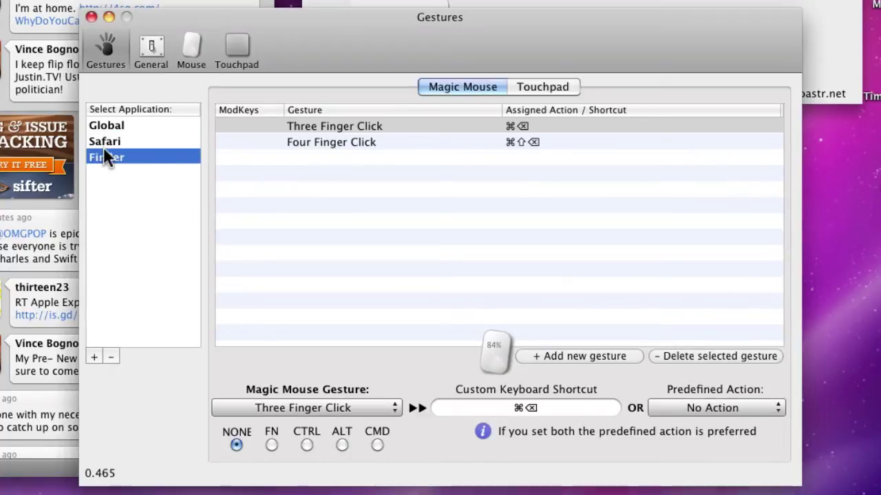
{"action": "left_click_drag", "start_coordinate": [564, 44], "coordinate": [501, 51]}
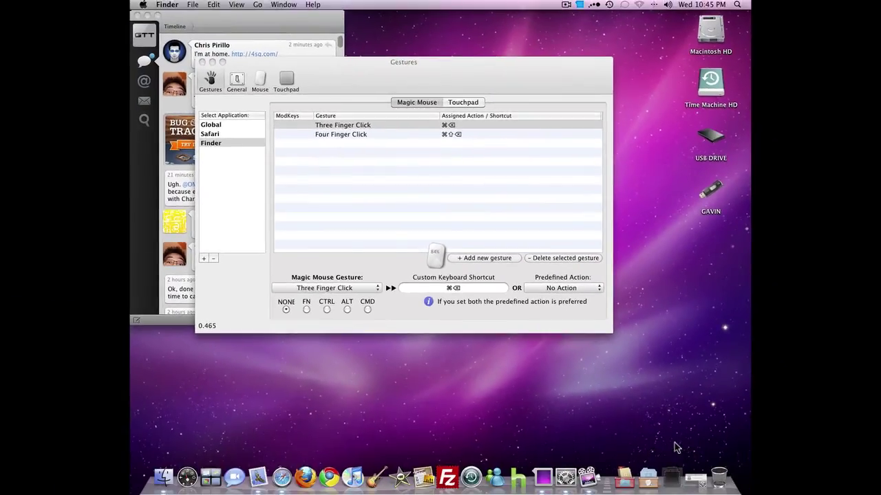
{"action": "left_click", "coordinate": [671, 477]}
{"action": "left_click_drag", "start_coordinate": [672, 430], "coordinate": [678, 249]}
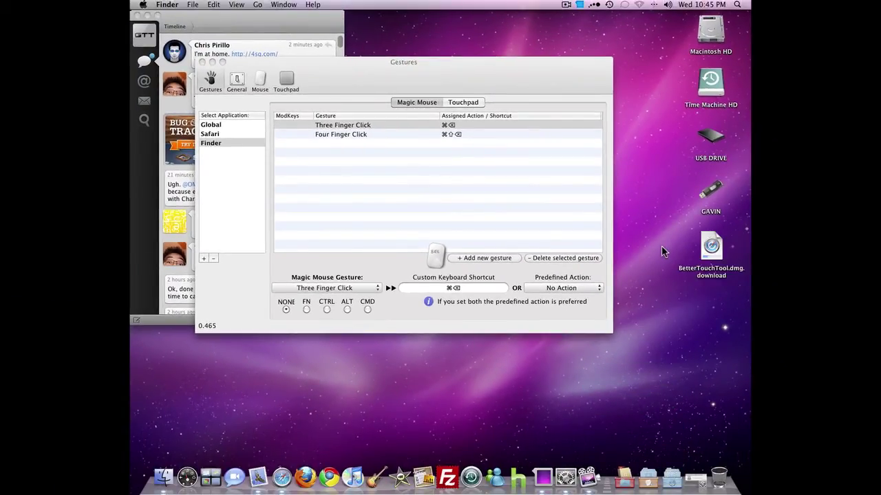
Test the Finder gestures by moving BetterTouchTool.dmg.download to the Trash and permanently emptying the Trash
{"action": "left_click", "coordinate": [710, 241]}
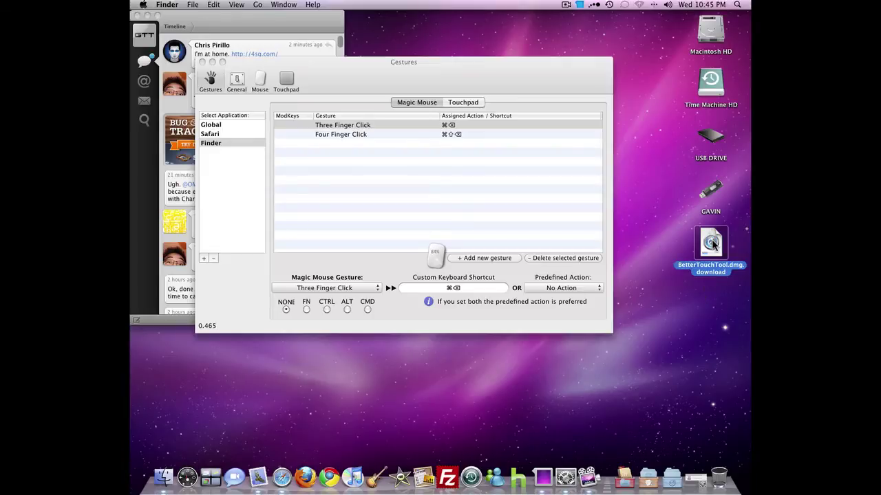
{"action": "key", "text": "super+BackSpace"}
{"action": "key", "text": "super+shift+BackSpace"}
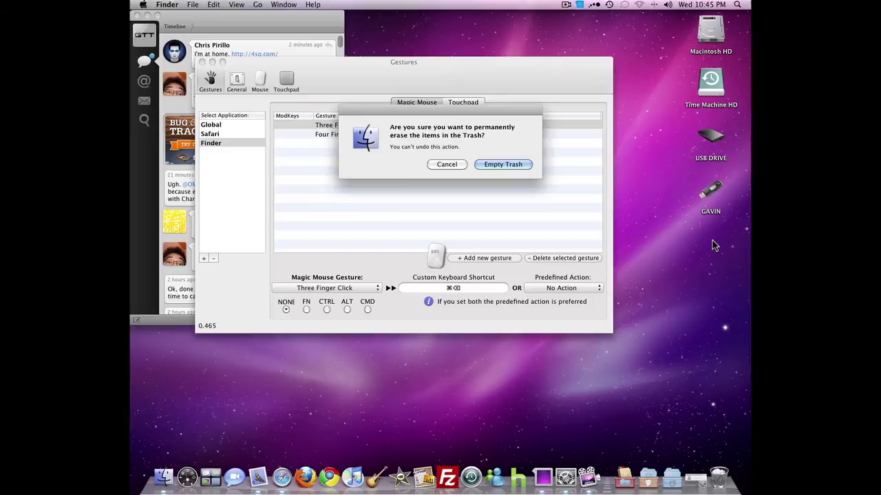
{"action": "key", "text": "Return"}
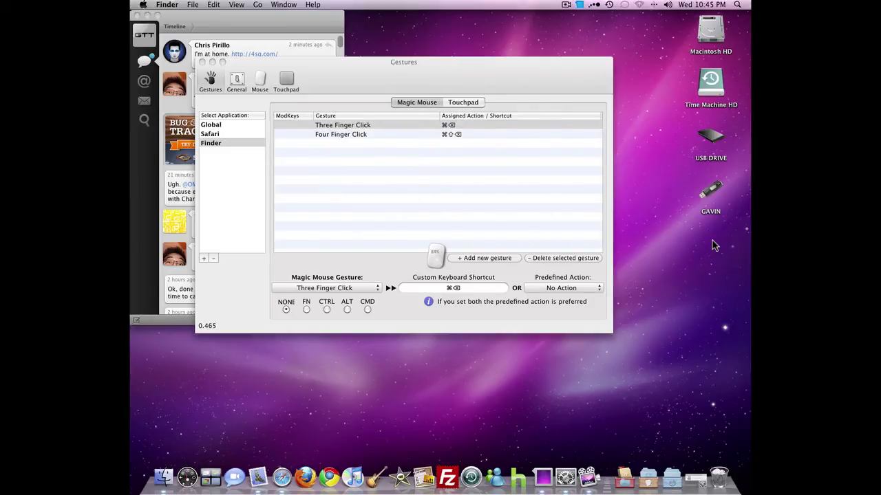
Review the list of available Magic Mouse gestures without changing the selection, and close the Gestures window
{"action": "left_click_drag", "start_coordinate": [428, 79], "coordinate": [545, 40]}
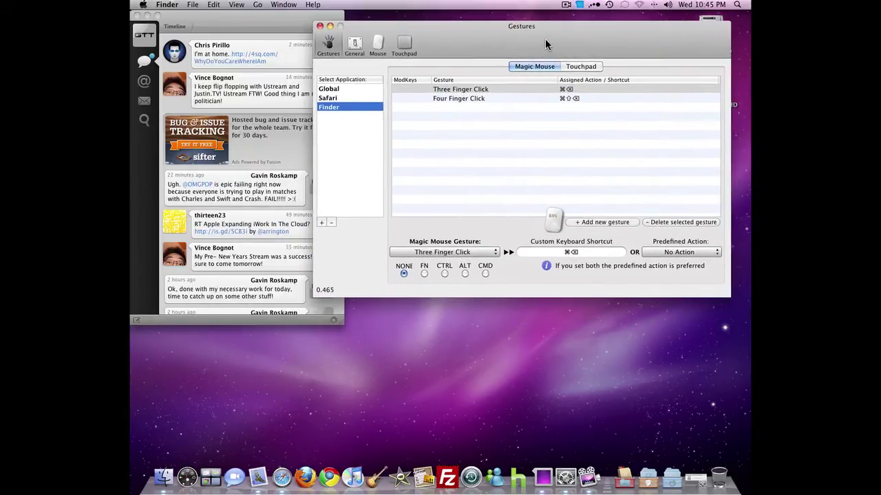
{"action": "left_click", "coordinate": [483, 252]}
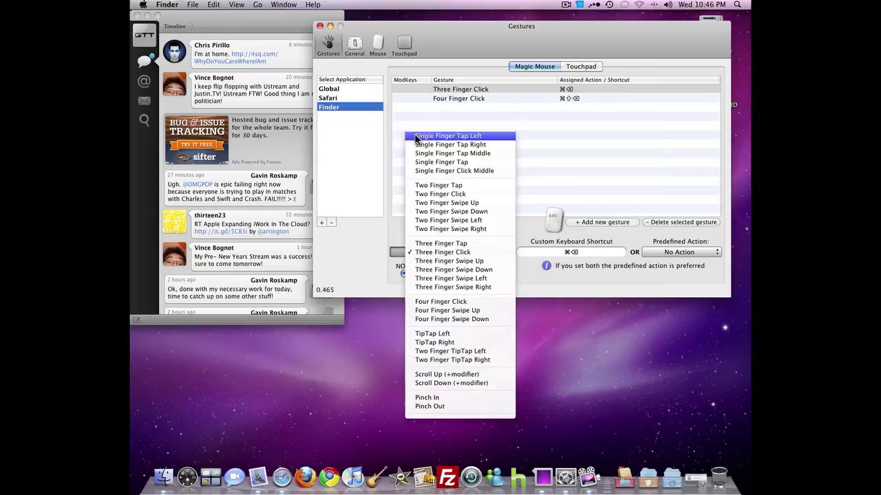
{"action": "left_click", "coordinate": [369, 156]}
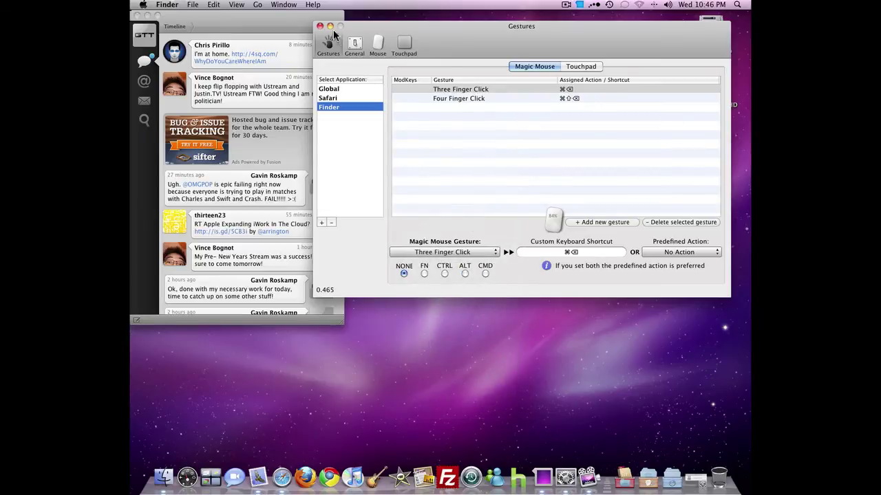
{"action": "left_click", "coordinate": [320, 26]}
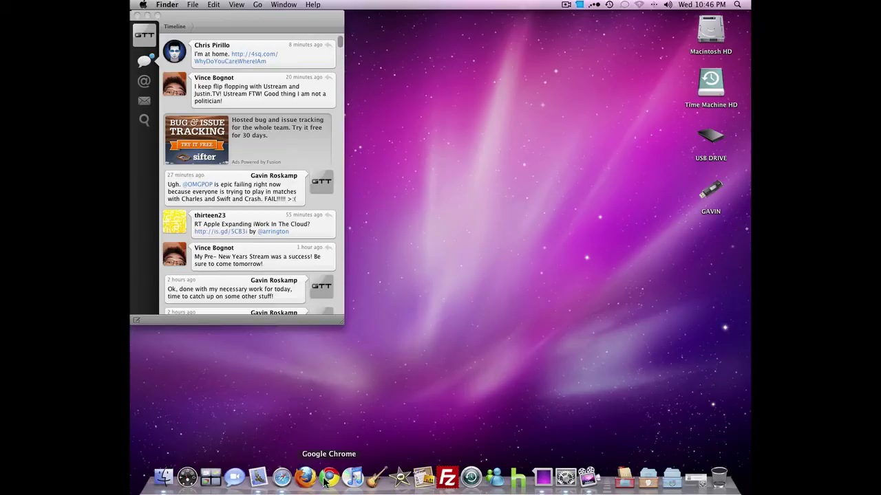
Switch to Safari, load blog.boastr.net and open the Downloads (SecondBar & BetterTouchTool) page
{"action": "left_click", "coordinate": [282, 479]}
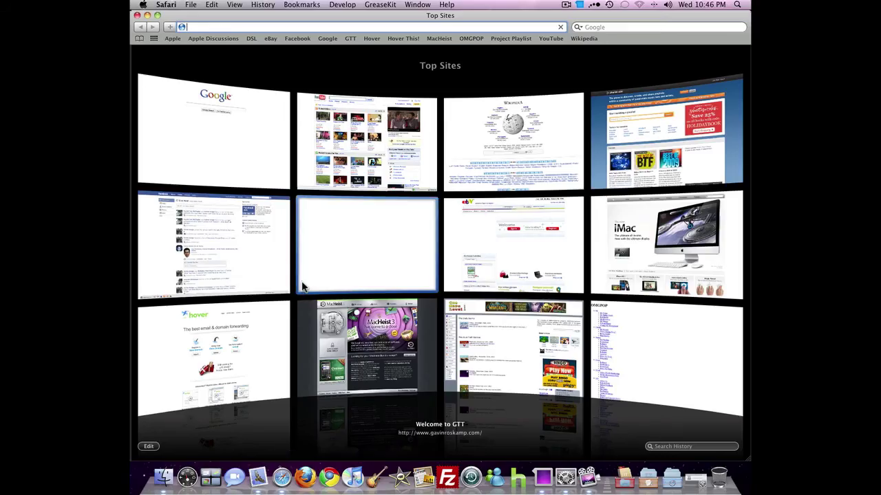
{"action": "type", "text": "blog.boastr.net/"}
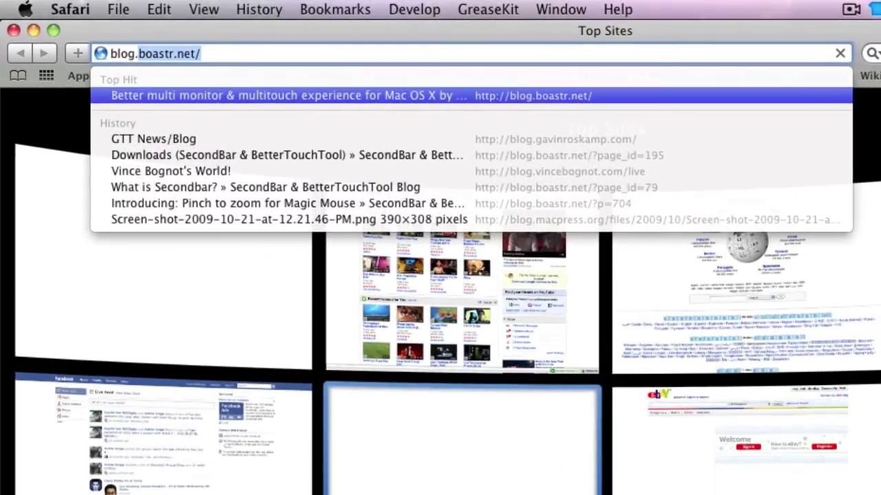
{"action": "key", "text": "Return"}
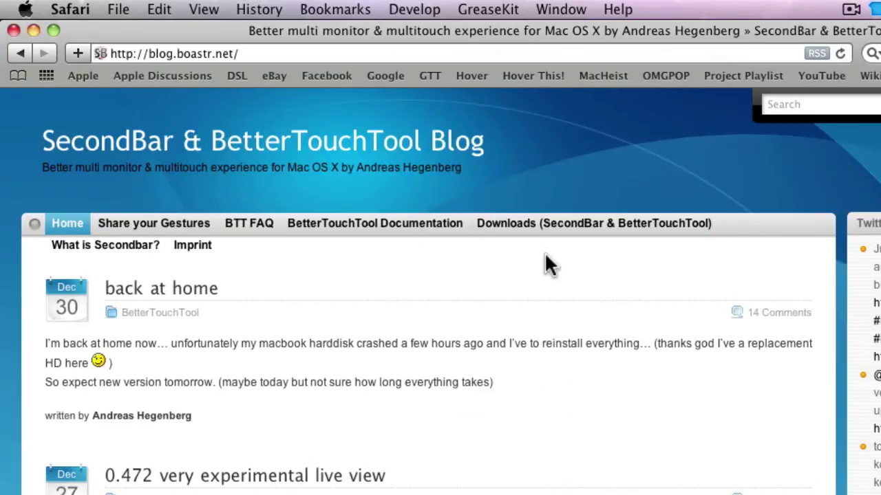
{"action": "left_click", "coordinate": [557, 233]}
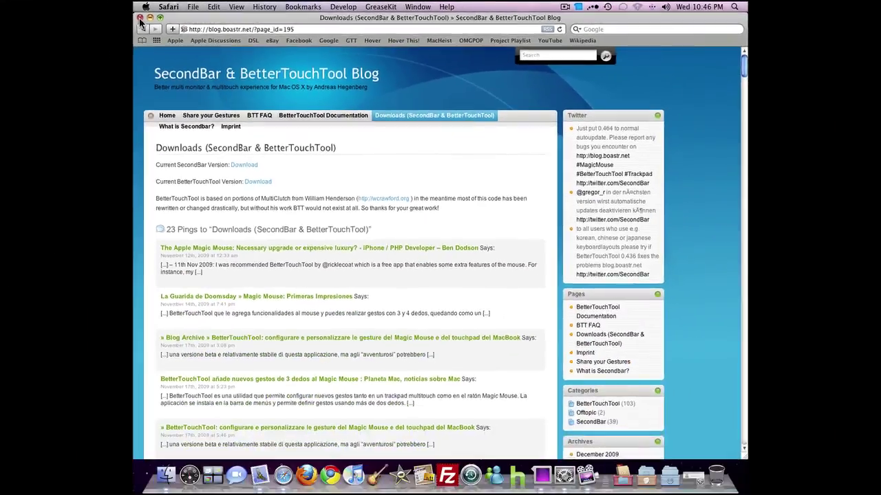
Close the Safari downloads page, restore the minimized window from the Dock and quit its application
{"action": "key", "text": "super+w"}
{"action": "left_click", "coordinate": [505, 163]}
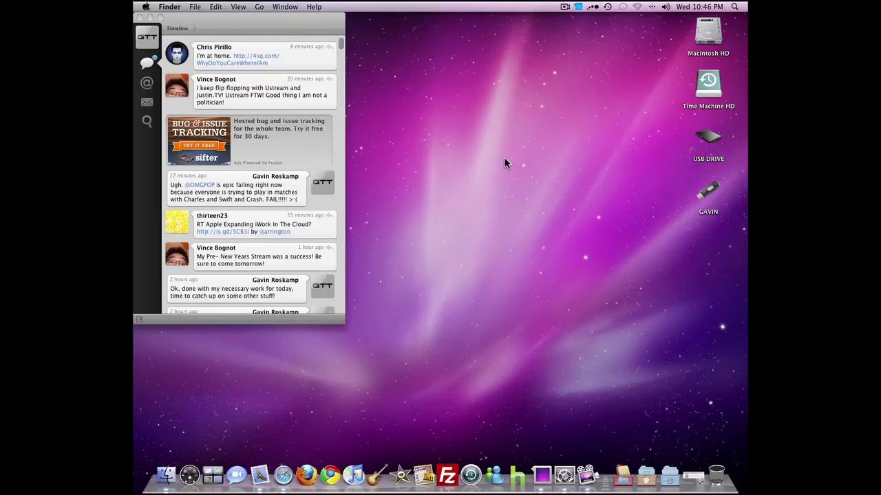
{"action": "left_click", "coordinate": [693, 475]}
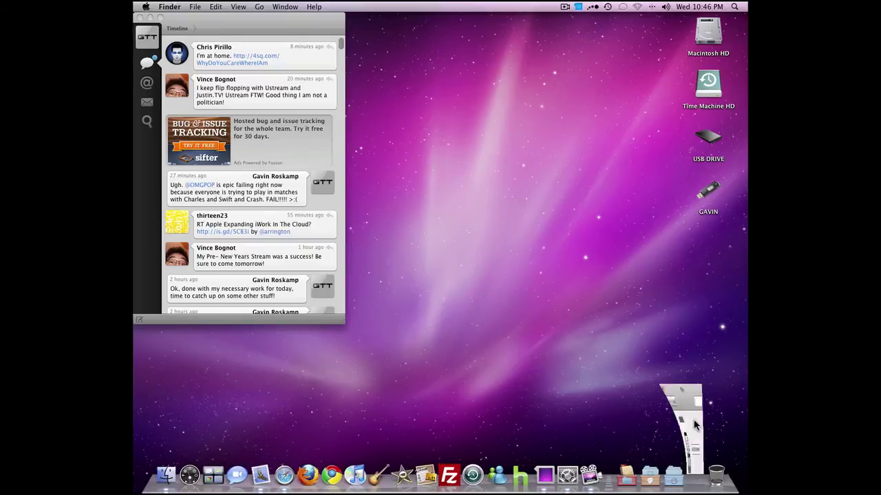
{"action": "left_click", "coordinate": [688, 447]}
{"action": "key", "text": "super+q"}
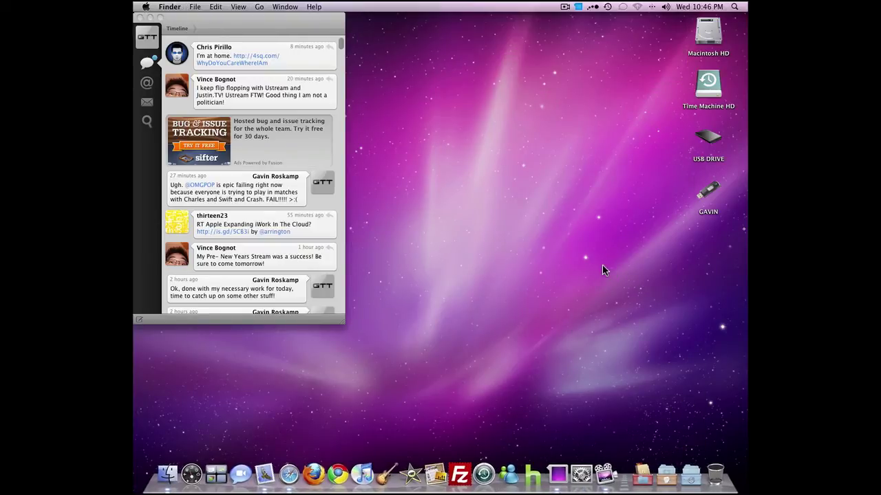